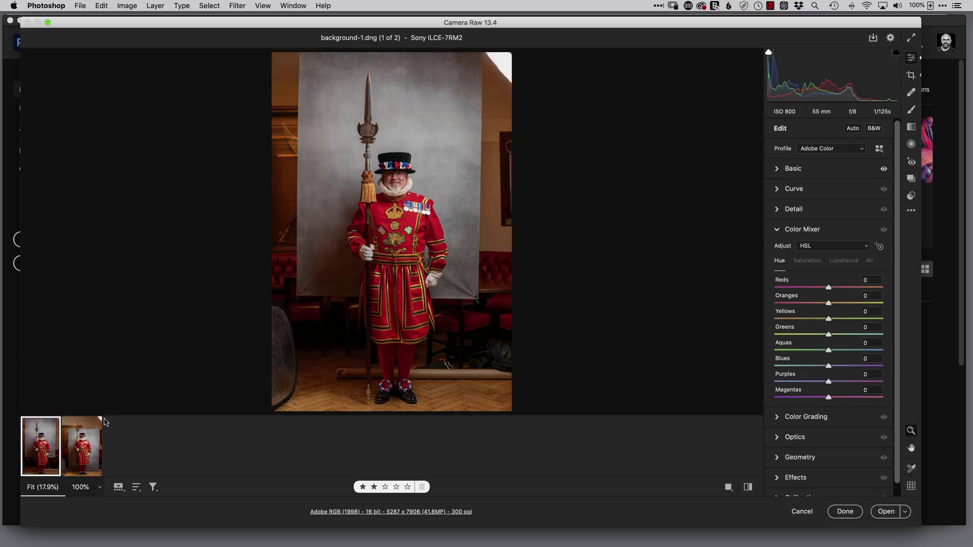
Step: Compare the backdrop's position in background-1.dng and background-2.dng by switching between the two photos
{"action": "mouse_move", "coordinate": [85, 453]}
{"action": "mouse_move", "coordinate": [46, 459]}
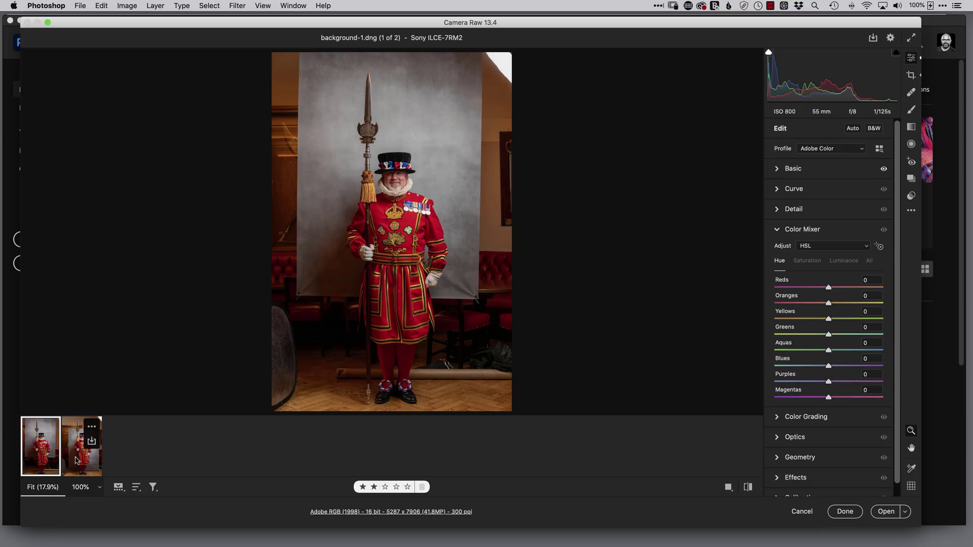
{"action": "left_click", "coordinate": [77, 462]}
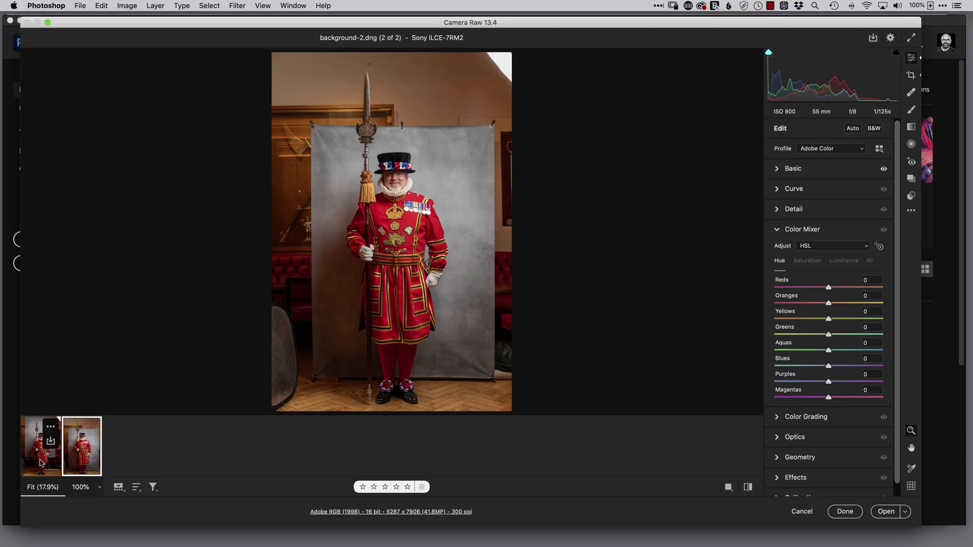
{"action": "left_click", "coordinate": [39, 462]}
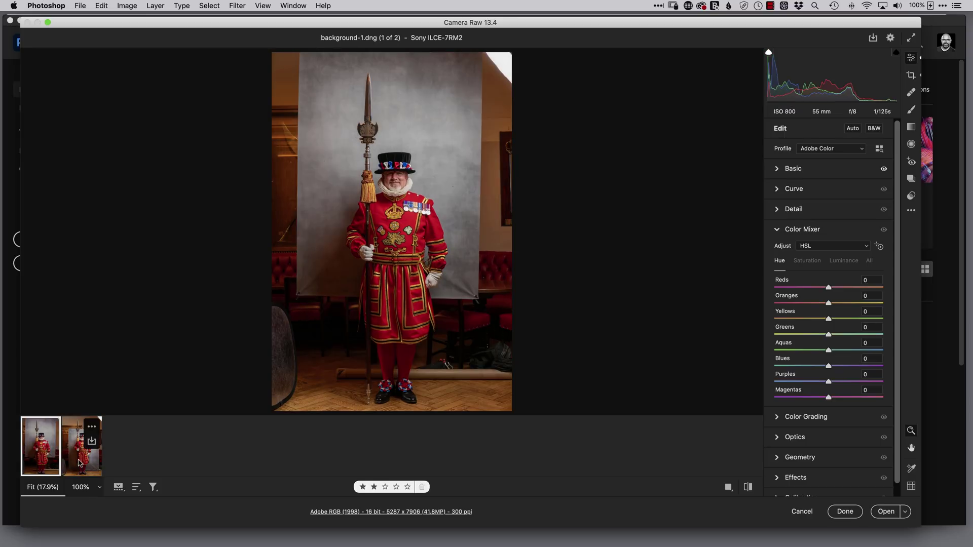
{"action": "left_click", "coordinate": [80, 462]}
{"action": "left_click", "coordinate": [46, 461]}
{"action": "left_click", "coordinate": [75, 463]}
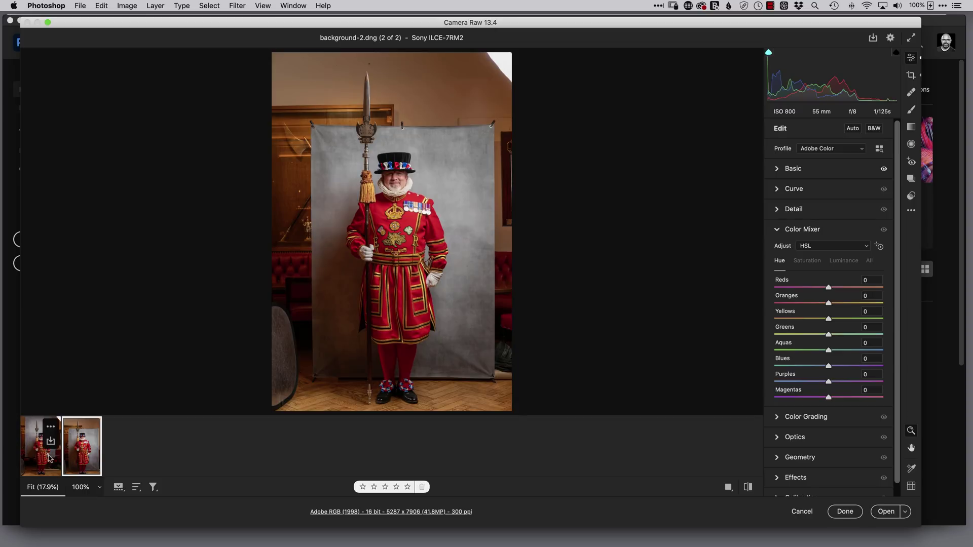
Step: Select both raw photos, background-1.dng and background-2.dng, and open them in Photoshop
{"action": "left_click", "coordinate": [46, 460]}
{"action": "key", "text": "shift"}
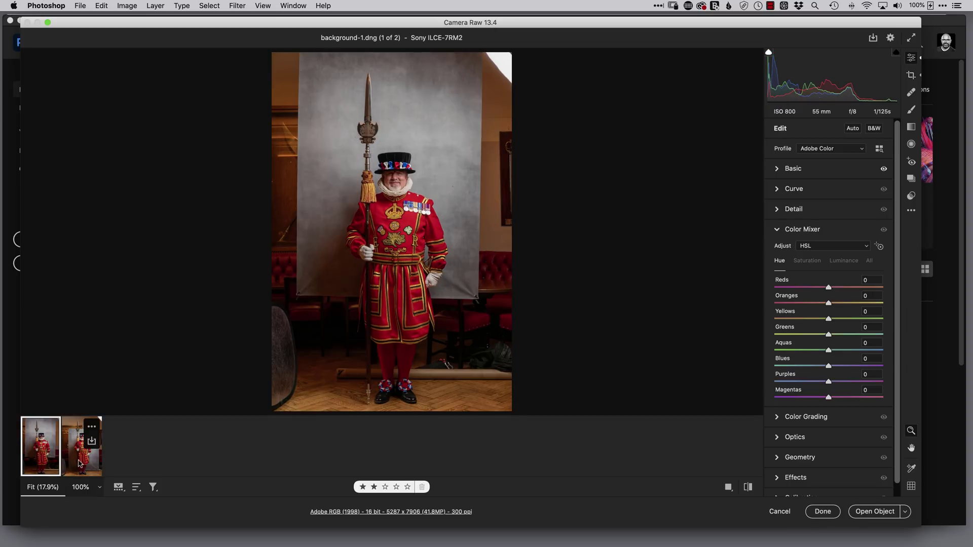
{"action": "left_click", "coordinate": [80, 464], "text": "shift"}
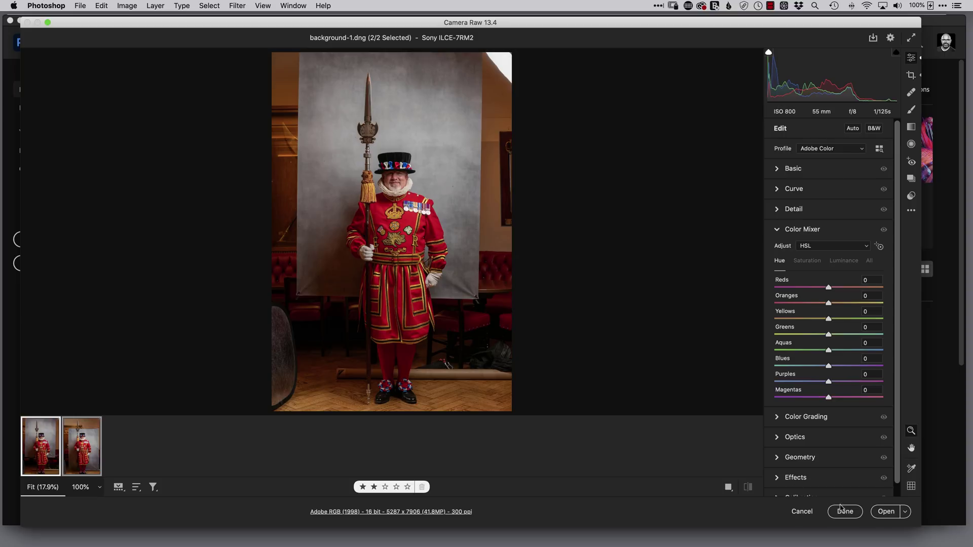
{"action": "left_click", "coordinate": [885, 513]}
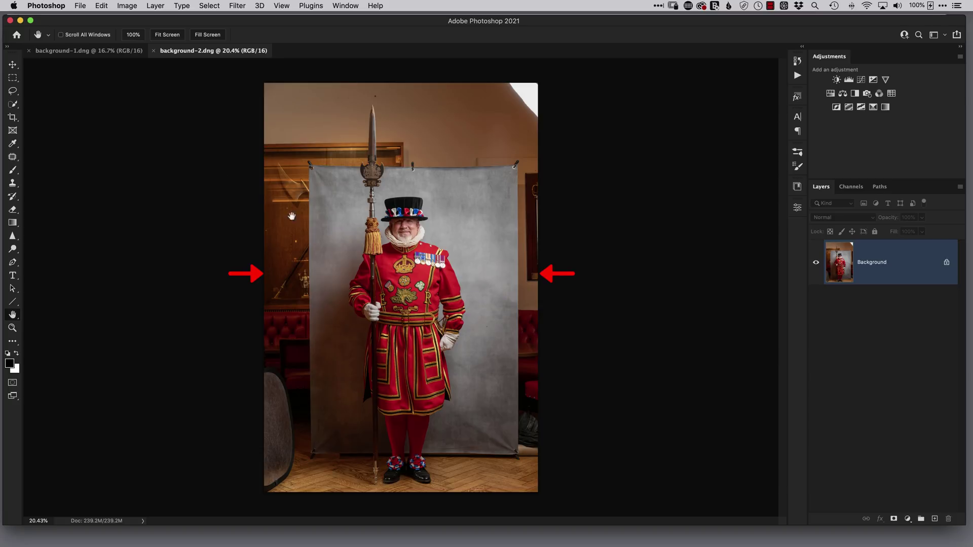
Step: Crop both sides of background-2.dng inward so the image's width stays within the grey backdrop
{"action": "key", "text": "c"}
{"action": "left_click_drag", "start_coordinate": [264, 284], "coordinate": [292, 288]}
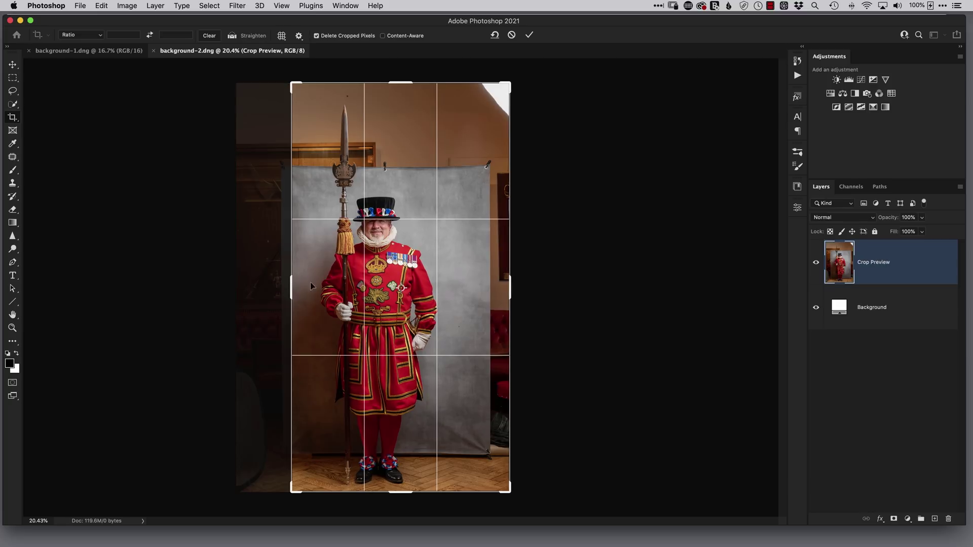
{"action": "left_click_drag", "start_coordinate": [509, 283], "coordinate": [494, 280]}
{"action": "key", "text": "Return"}
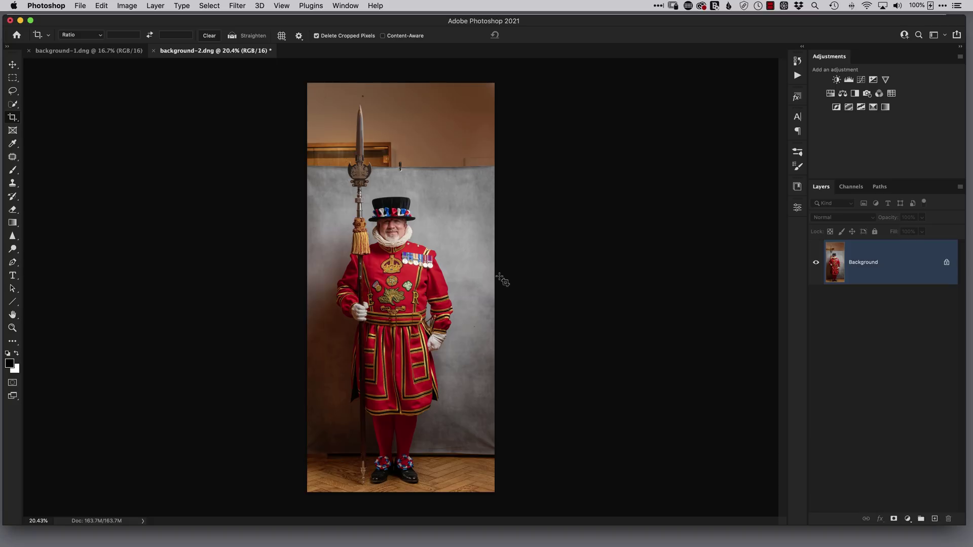
Step: Crop both sides of background-1.dng inward so the image's width stays within the grey backdrop
{"action": "left_click", "coordinate": [100, 55]}
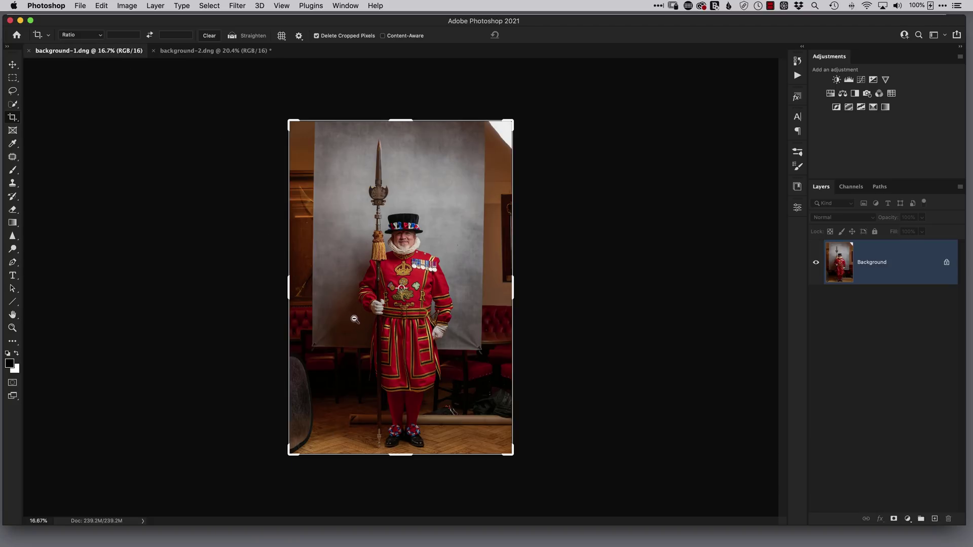
{"action": "key", "text": "super+0"}
{"action": "left_click_drag", "start_coordinate": [259, 288], "coordinate": [277, 292]}
{"action": "left_click_drag", "start_coordinate": [528, 288], "coordinate": [506, 285]}
{"action": "key", "text": "Return"}
Step: Copy the cropped background-1.dng image into the background-2.dng document as a new layer with the Move tool
{"action": "key", "text": "v"}
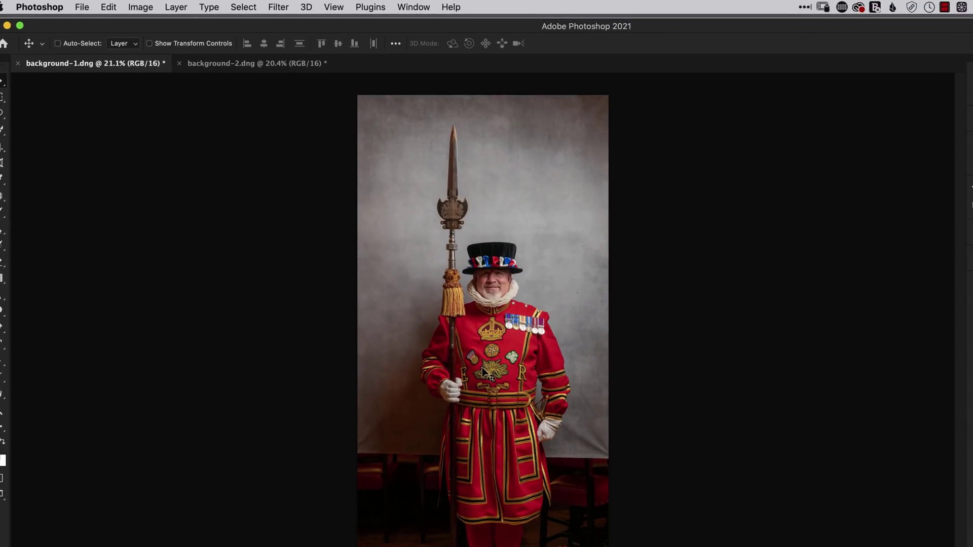
{"action": "mouse_move", "coordinate": [484, 374]}
{"action": "left_mouse_down"}
{"action": "mouse_move", "coordinate": [284, 137]}
{"action": "mouse_move", "coordinate": [243, 66]}
{"action": "mouse_move", "coordinate": [301, 139]}
{"action": "left_mouse_up"}
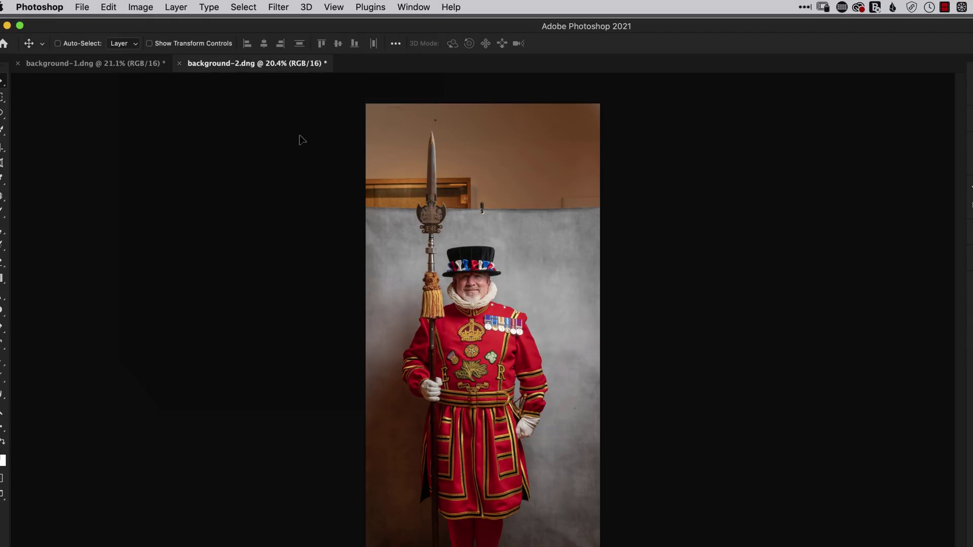
{"action": "left_click_drag", "start_coordinate": [391, 238], "coordinate": [424, 271]}
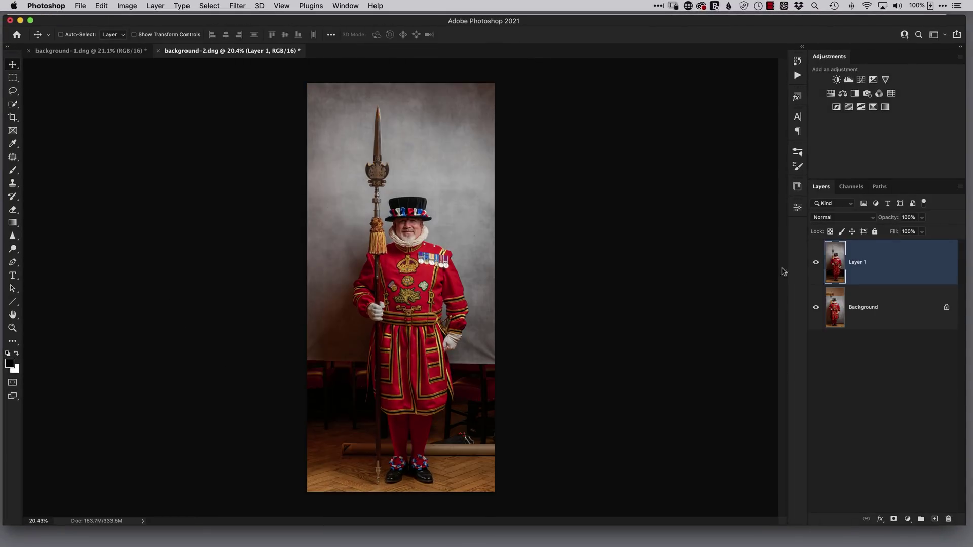
Step: Toggle Layer 1's visibility repeatedly to compare the figure's position on the two layers
{"action": "left_click", "coordinate": [816, 263]}
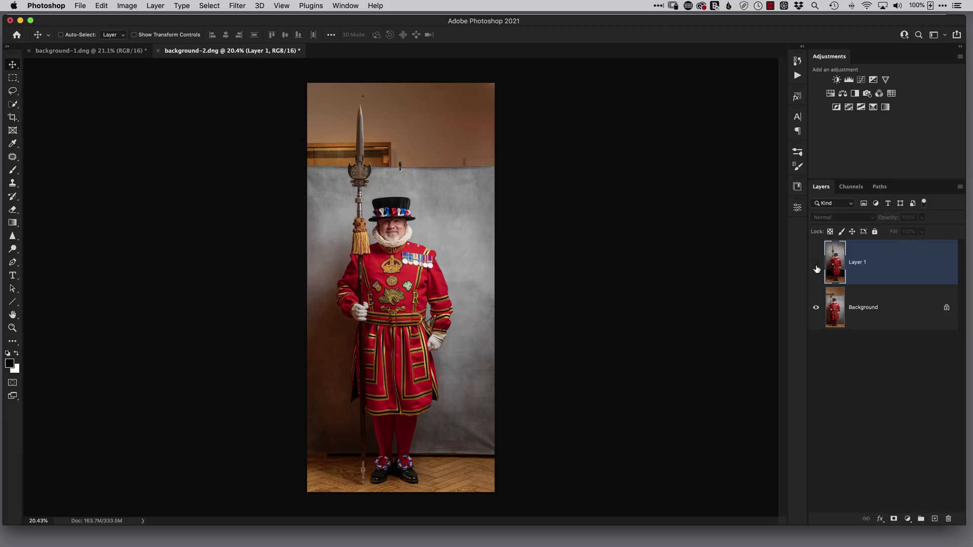
{"action": "left_click", "coordinate": [816, 263]}
{"action": "left_click", "coordinate": [816, 266]}
{"action": "left_click", "coordinate": [816, 265]}
{"action": "left_click", "coordinate": [816, 265]}
{"action": "left_click", "coordinate": [816, 264]}
{"action": "left_click", "coordinate": [815, 265]}
{"action": "left_click", "coordinate": [816, 265]}
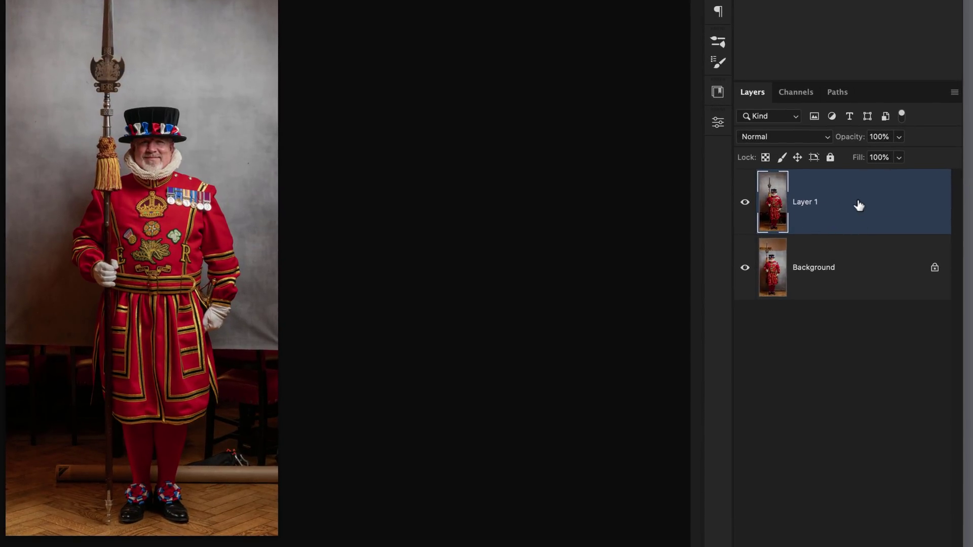
Step: Select Layer 1 and the Background together and auto-align them with the Auto projection
{"action": "left_click", "coordinate": [862, 275], "text": "shift"}
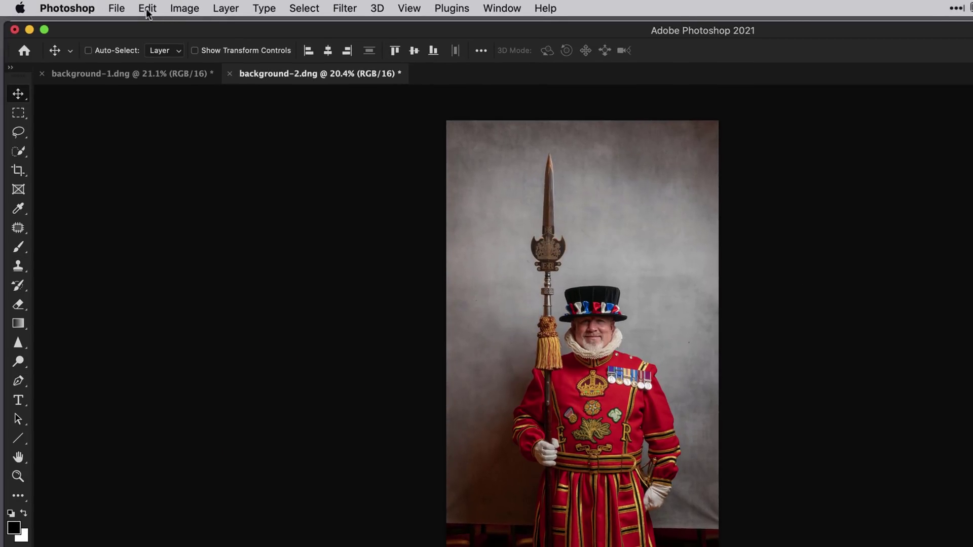
{"action": "left_click", "coordinate": [148, 8]}
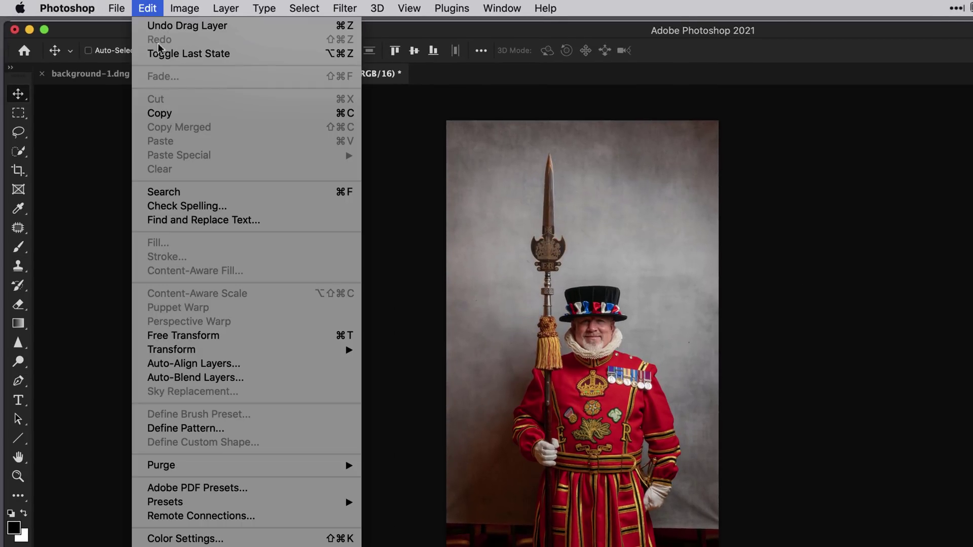
{"action": "left_click", "coordinate": [195, 365]}
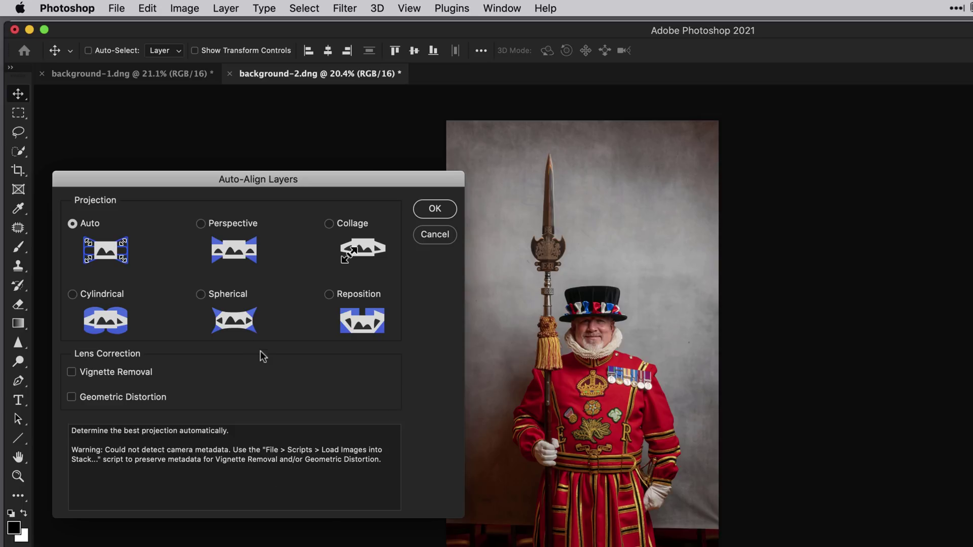
{"action": "left_click", "coordinate": [434, 208]}
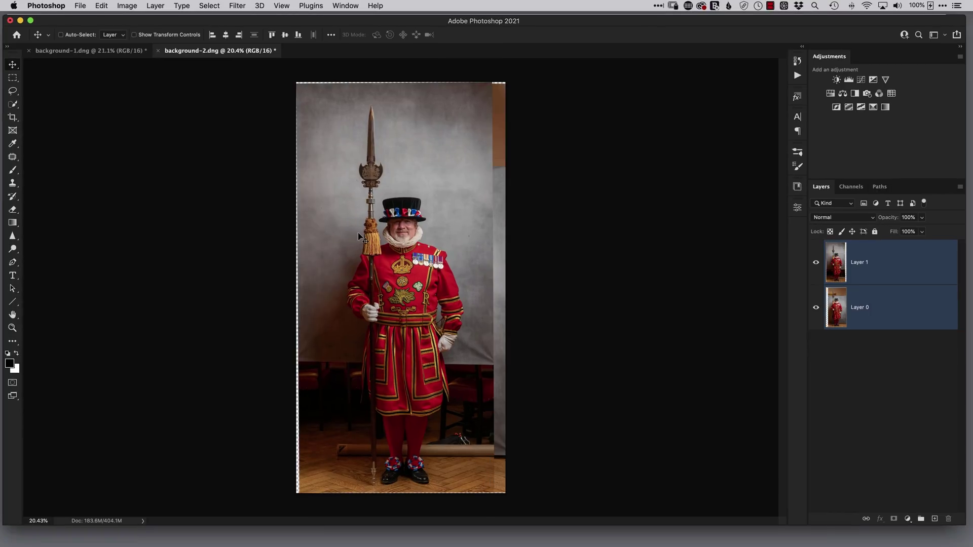
Step: Toggle Layer 1's visibility repeatedly to check how the figure lines up across the aligned layers
{"action": "left_click", "coordinate": [816, 263]}
{"action": "left_click", "coordinate": [815, 263]}
{"action": "left_click", "coordinate": [816, 265]}
{"action": "left_click", "coordinate": [816, 265]}
{"action": "left_click", "coordinate": [816, 265]}
{"action": "left_click", "coordinate": [816, 265]}
{"action": "left_click", "coordinate": [816, 267]}
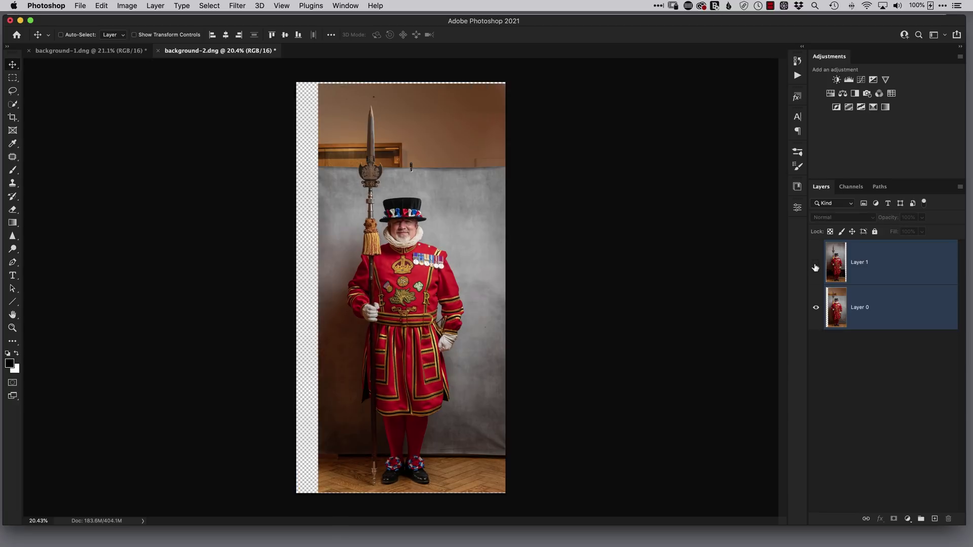
{"action": "left_click", "coordinate": [815, 267]}
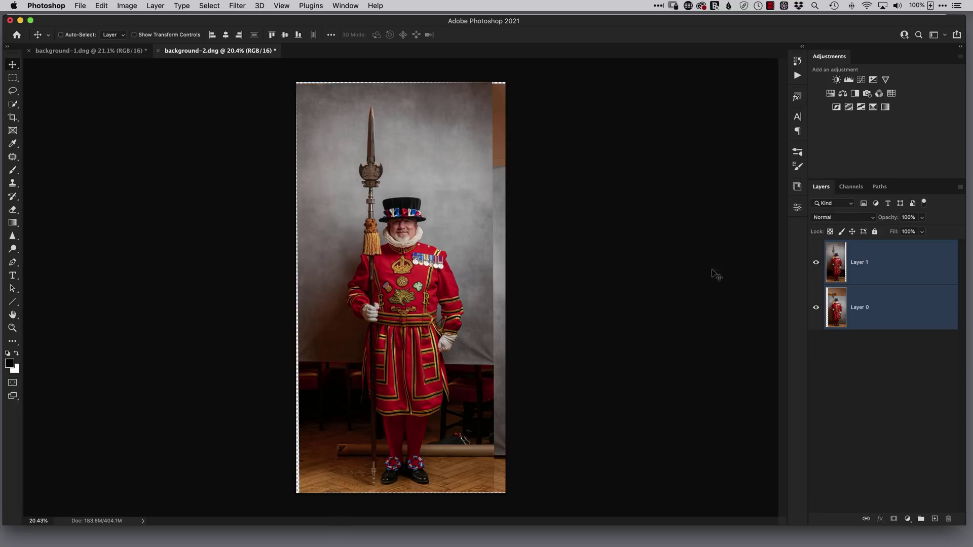
{"action": "left_click", "coordinate": [816, 265]}
{"action": "left_click", "coordinate": [816, 266]}
{"action": "left_click", "coordinate": [816, 267]}
{"action": "left_click", "coordinate": [816, 267]}
Step: Hide Layer 0 so only Layer 1 shows, and make Layer 1 the only active layer
{"action": "left_click", "coordinate": [864, 362]}
{"action": "left_click", "coordinate": [888, 272]}
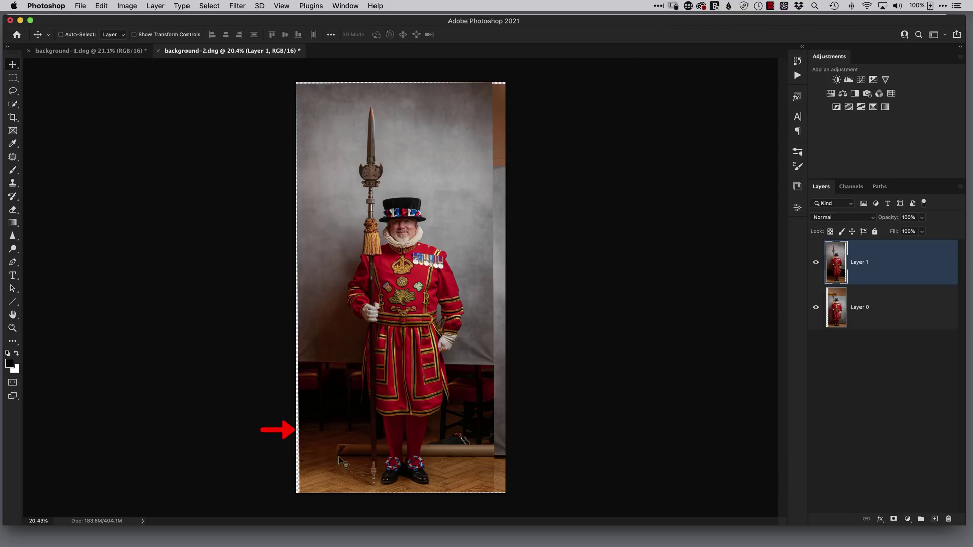
{"action": "left_click", "coordinate": [816, 263]}
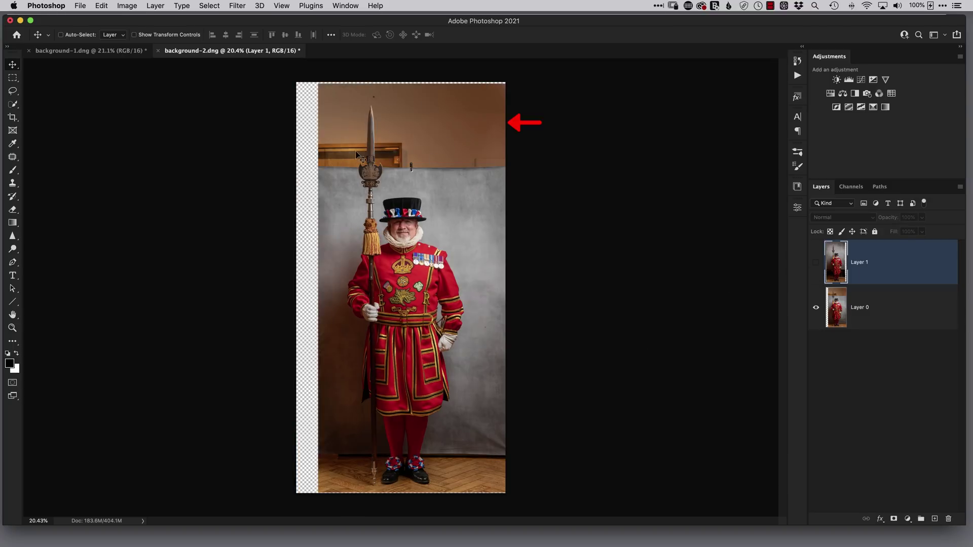
{"action": "left_click", "coordinate": [816, 263]}
{"action": "left_click", "coordinate": [816, 307]}
{"action": "left_click", "coordinate": [878, 306]}
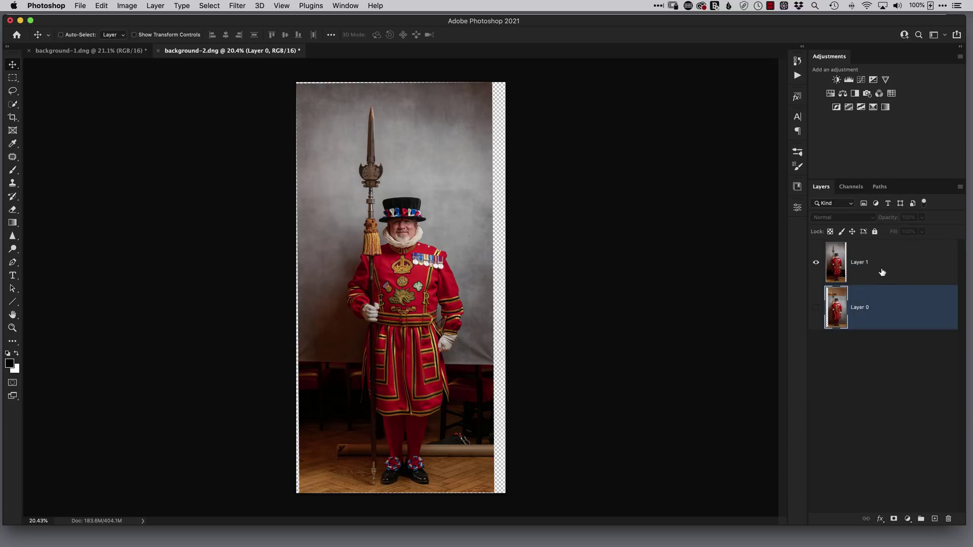
{"action": "left_click", "coordinate": [869, 262]}
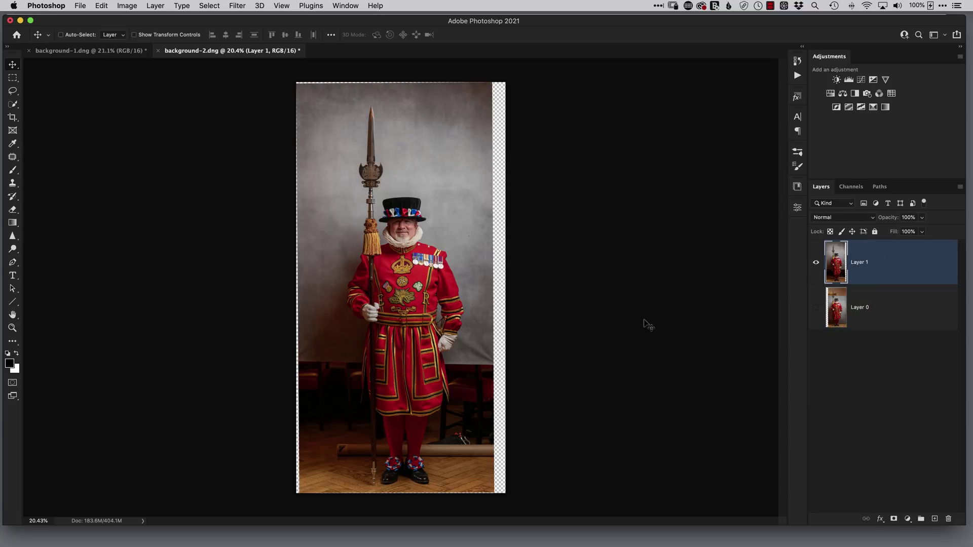
Step: Select the full-width area of Layer 1 from just above the backdrop's lower edge down to the floor and delete it
{"action": "key", "text": "m"}
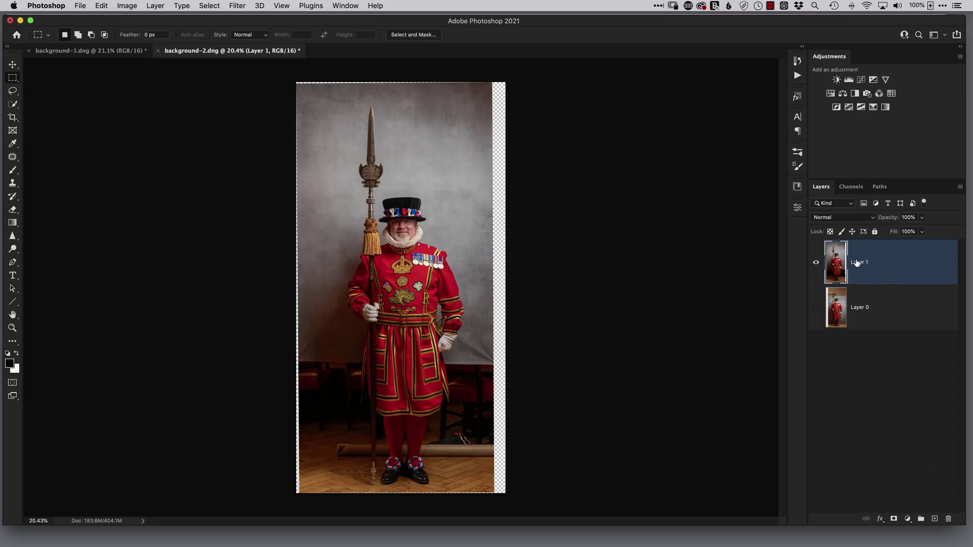
{"action": "left_click_drag", "start_coordinate": [280, 356], "coordinate": [317, 375]}
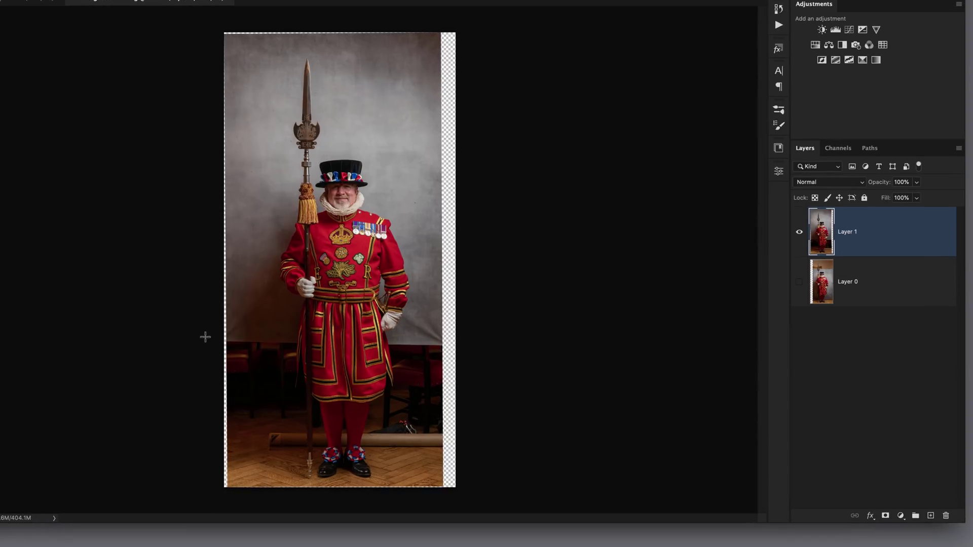
{"action": "left_click_drag", "start_coordinate": [245, 356], "coordinate": [469, 497]}
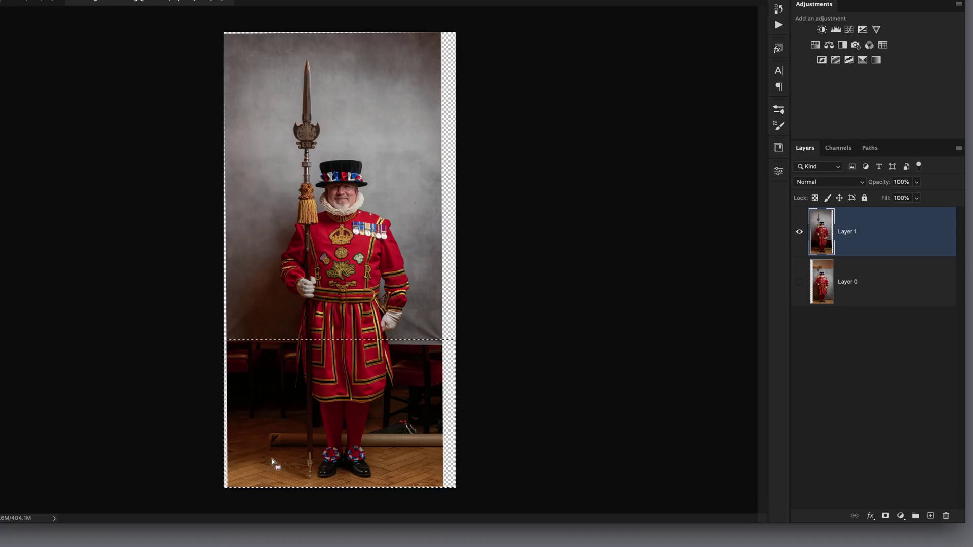
{"action": "key", "text": "Delete"}
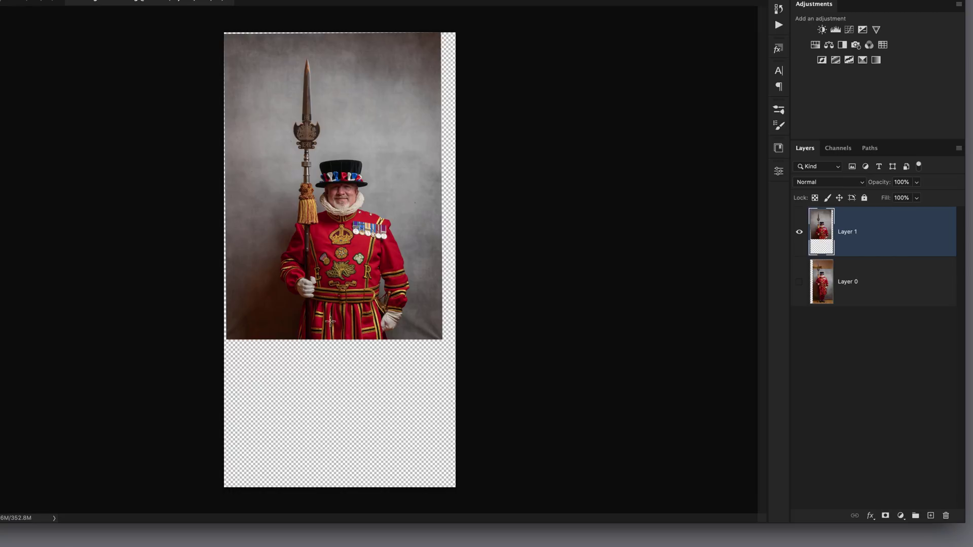
Step: Show Layer 0 alone, delete its full-width area from just below the backdrop's upper edge upward, and clear the selection
{"action": "left_click", "coordinate": [886, 289]}
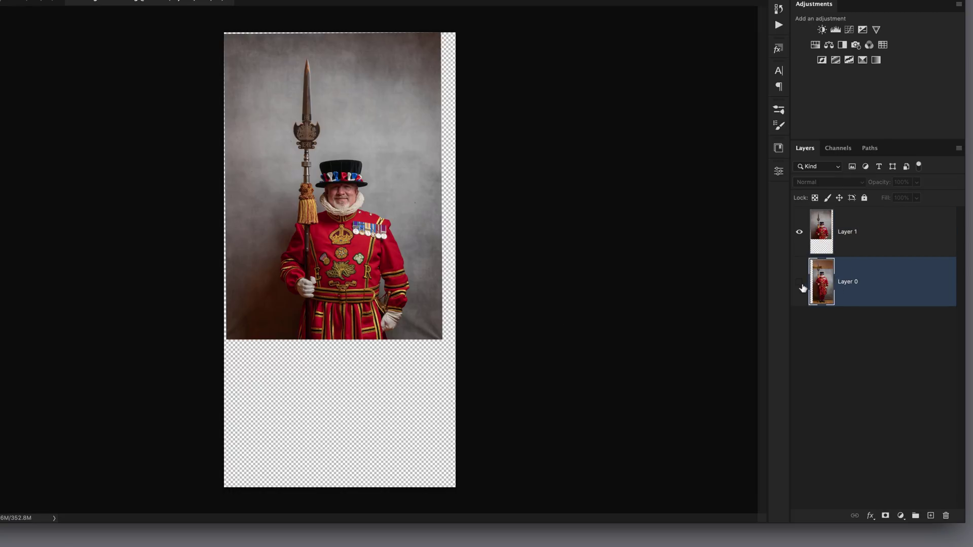
{"action": "left_click", "coordinate": [799, 282]}
{"action": "left_click", "coordinate": [800, 232]}
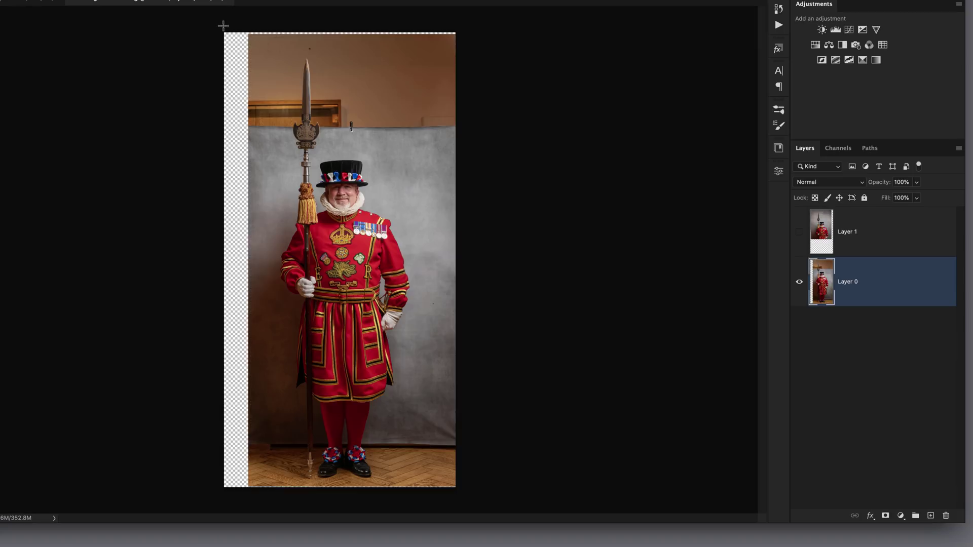
{"action": "left_click_drag", "start_coordinate": [211, 22], "coordinate": [494, 134]}
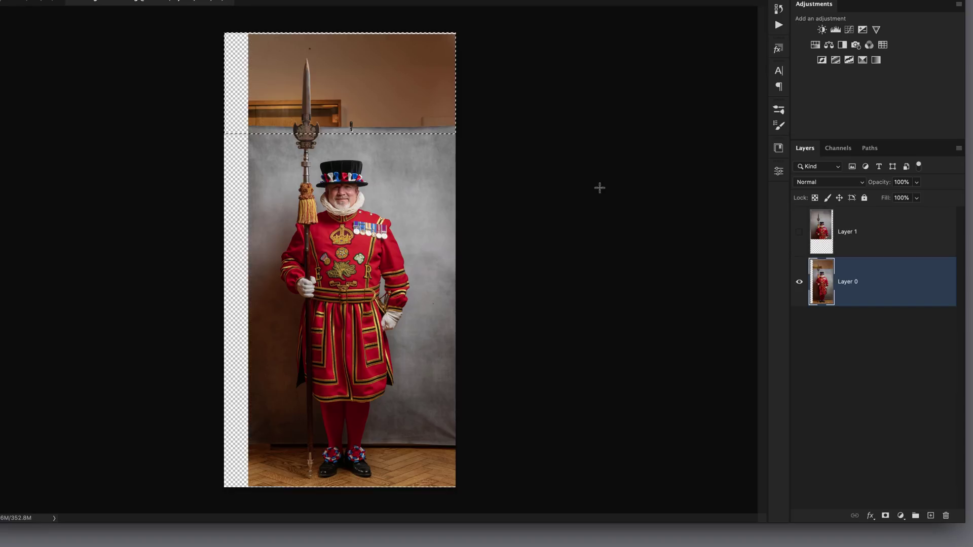
{"action": "key", "text": "Delete"}
{"action": "key", "text": "ctrl+d"}
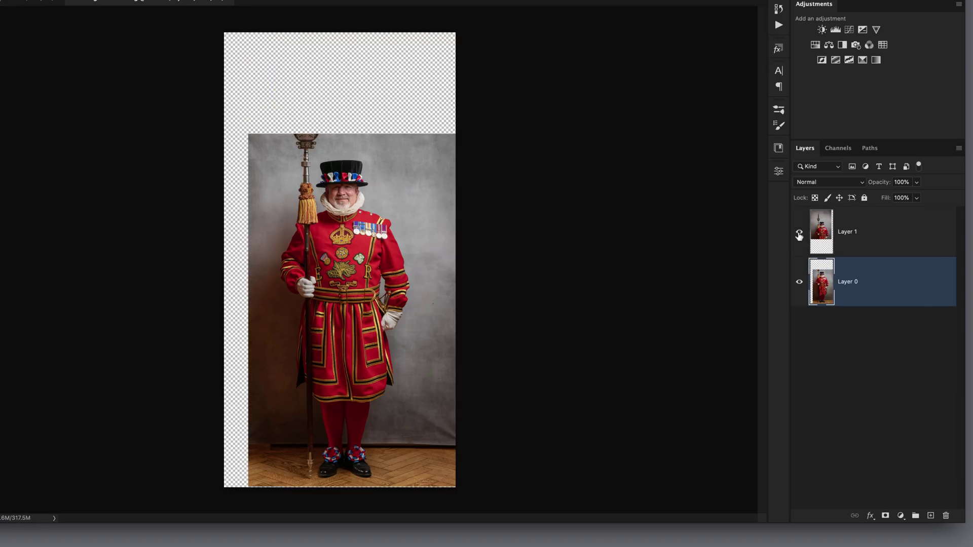
Step: Show both layers and auto-blend them as a Panorama with Seamless Tones and Colors and Content Aware Fill Transparent Areas, then clear the selection
{"action": "left_click", "coordinate": [799, 232]}
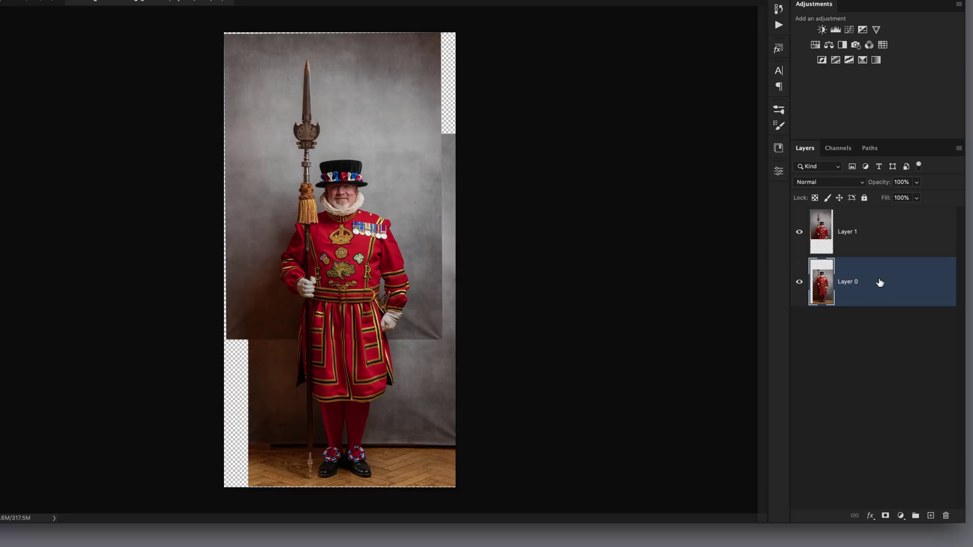
{"action": "left_click", "coordinate": [895, 236], "text": "shift"}
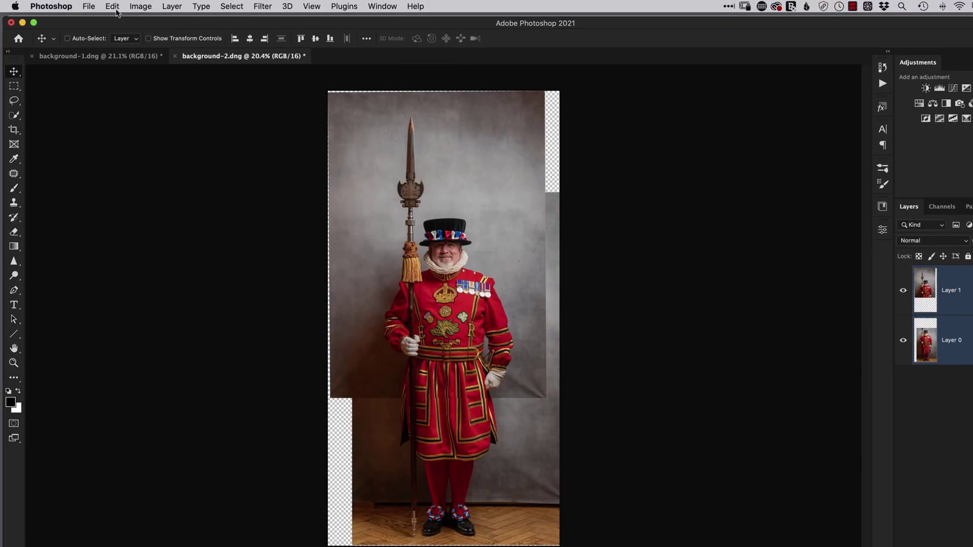
{"action": "left_click", "coordinate": [107, 6]}
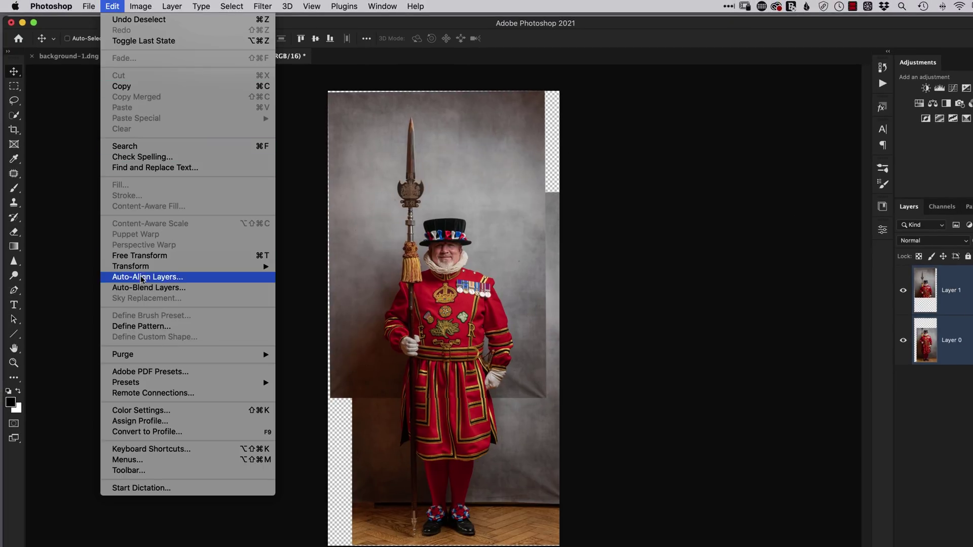
{"action": "left_click", "coordinate": [162, 292]}
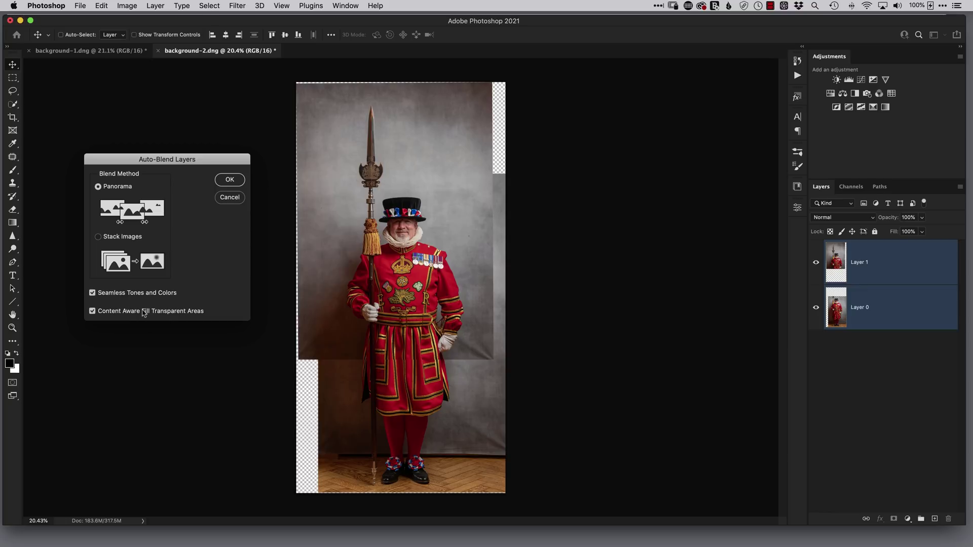
{"action": "left_click", "coordinate": [230, 181]}
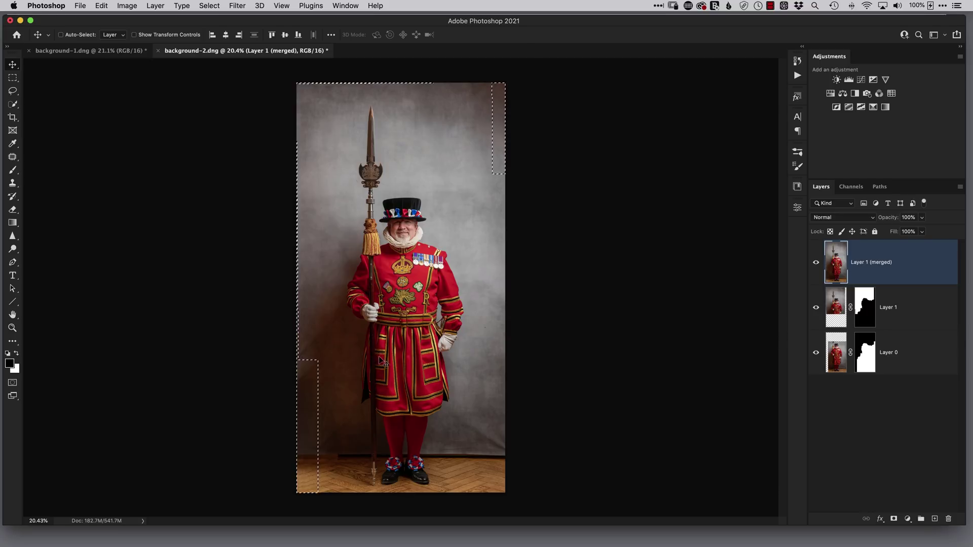
{"action": "key", "text": "super+d"}
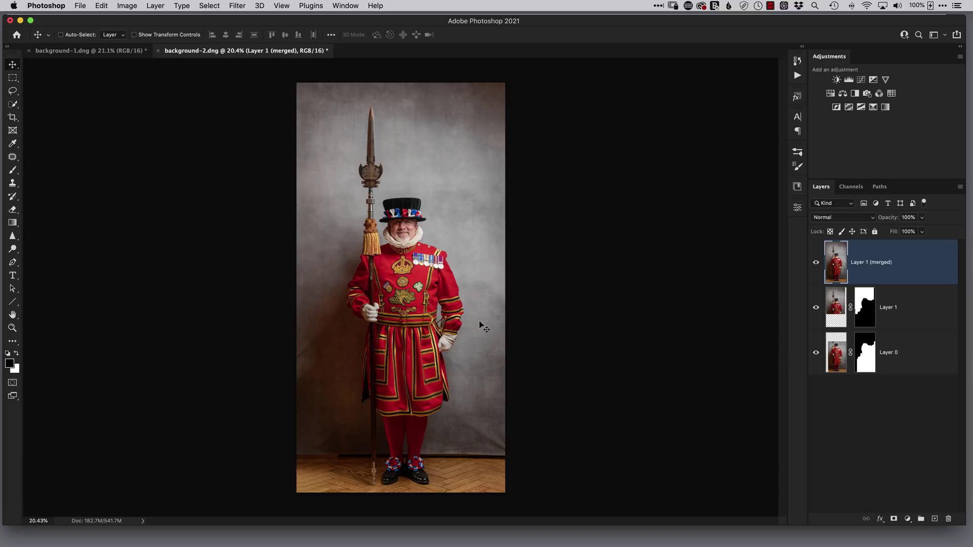
Step: Patch the creases in the backdrop beside the figure's skirt on the merged layer with clean backdrop texture, clearing the selection after patching
{"action": "left_click", "coordinate": [305, 361], "text": "super"}
{"action": "left_click", "coordinate": [334, 377], "text": "super"}
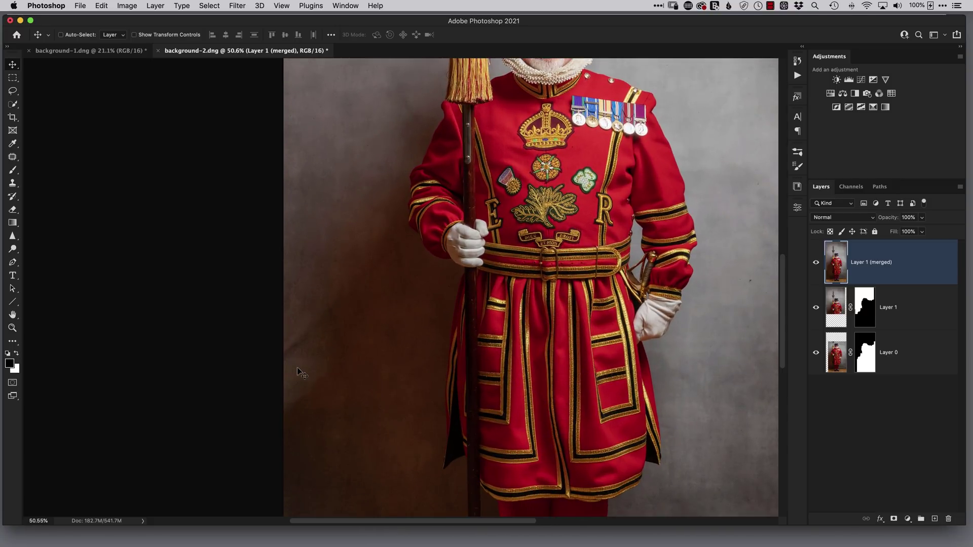
{"action": "key", "text": "j"}
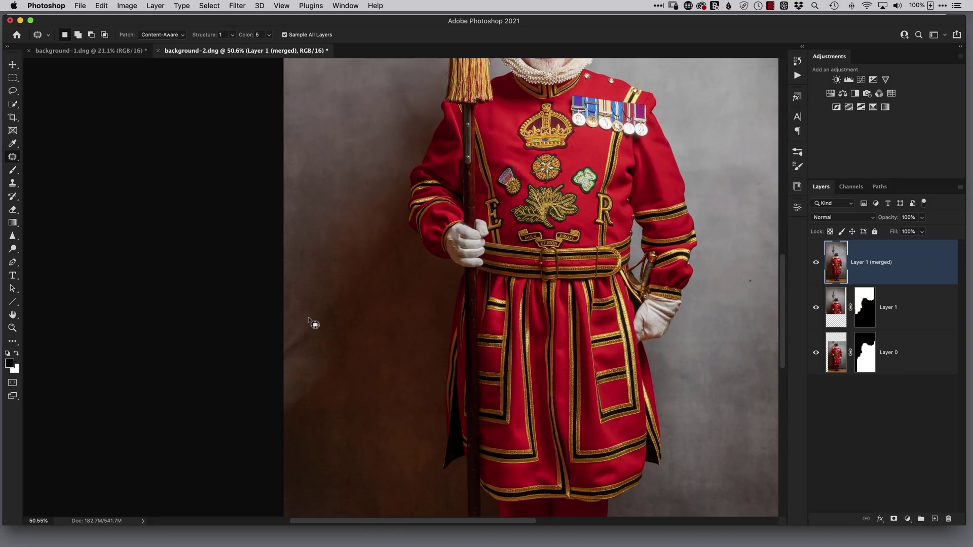
{"action": "mouse_move", "coordinate": [308, 294]}
{"action": "left_mouse_down"}
{"action": "mouse_move", "coordinate": [278, 374]}
{"action": "mouse_move", "coordinate": [304, 297]}
{"action": "mouse_move", "coordinate": [309, 238]}
{"action": "left_mouse_up"}
{"action": "key", "text": "super+d"}
{"action": "left_click_drag", "start_coordinate": [463, 319], "coordinate": [361, 312]}
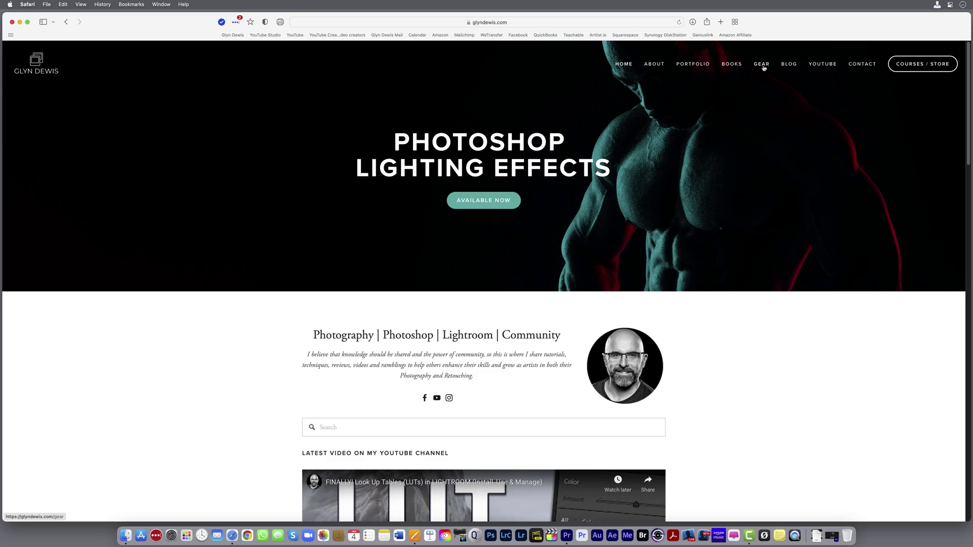
Step: Switch to Safari and view the Backgrounds section on the gear page of the photographer's website
{"action": "left_click", "coordinate": [762, 65]}
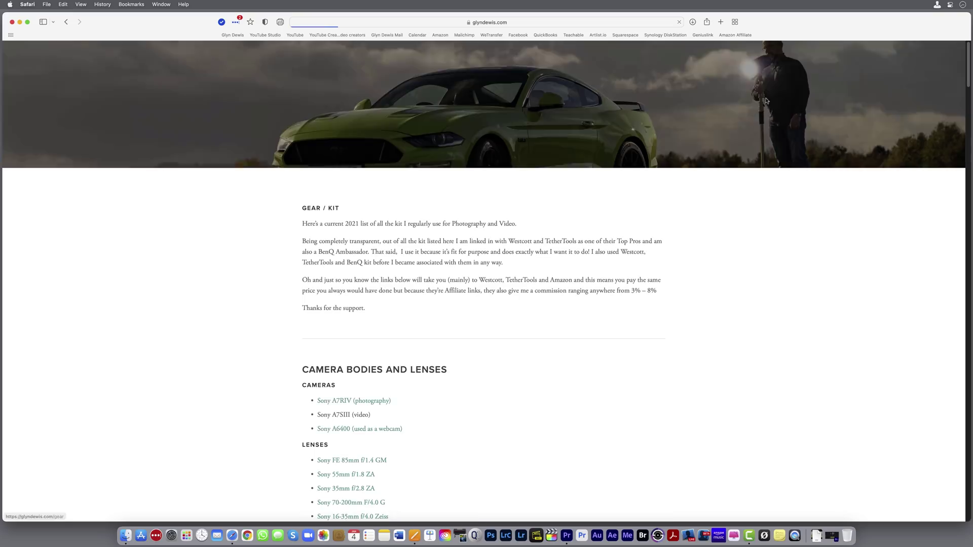
{"action": "scroll", "coordinate": [775, 218], "scroll_direction": "down", "scroll_amount": 10}
{"action": "scroll", "coordinate": [776, 219], "scroll_direction": "down", "scroll_amount": 15}
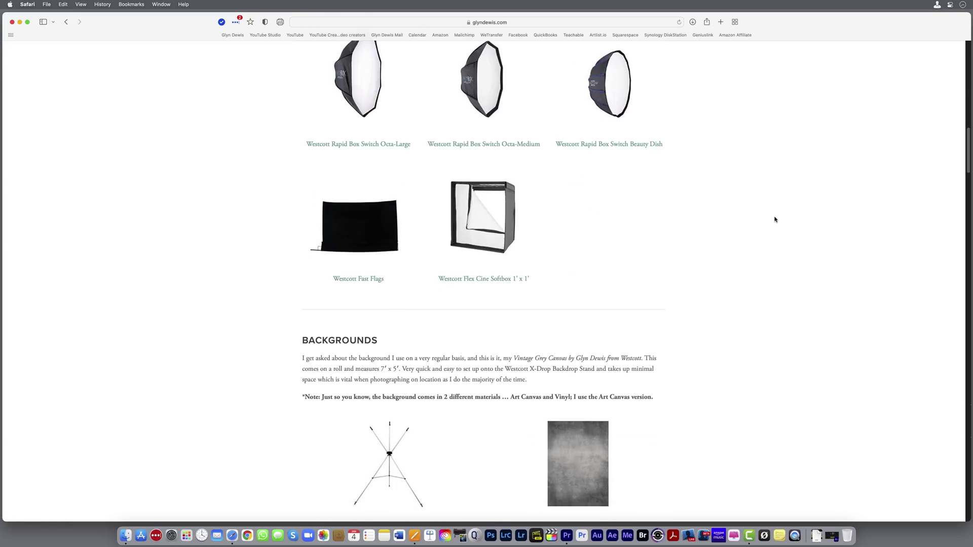
{"action": "scroll", "coordinate": [774, 219], "scroll_direction": "down", "scroll_amount": 1}
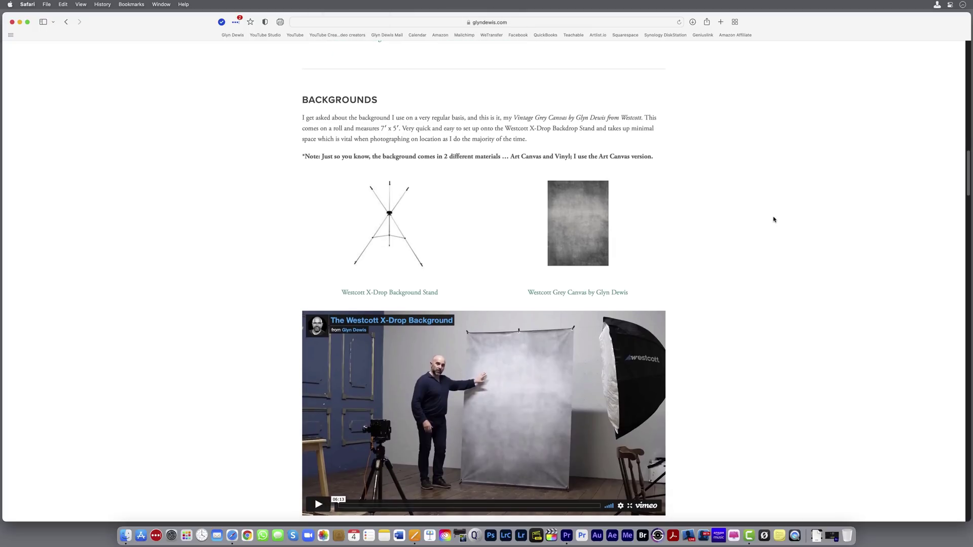